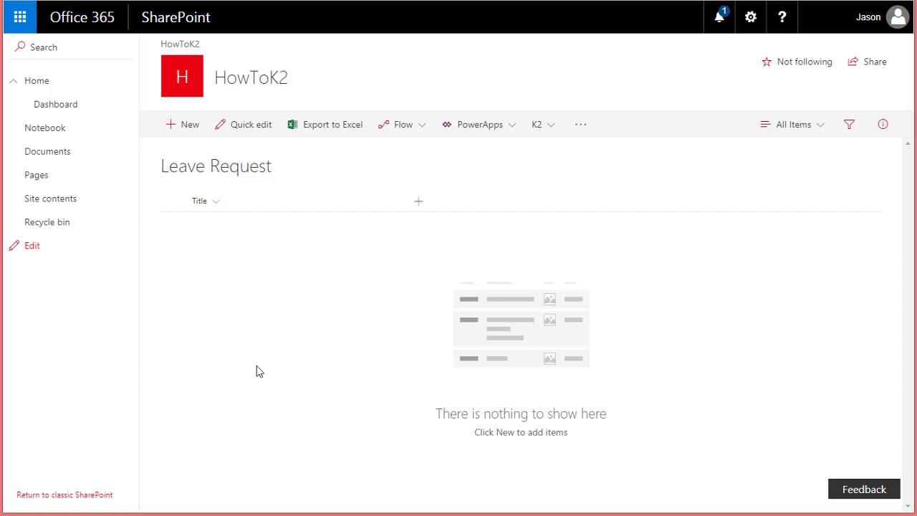
Step: Start creating a new K2 application for the Leave Request list
left_click(551, 136)
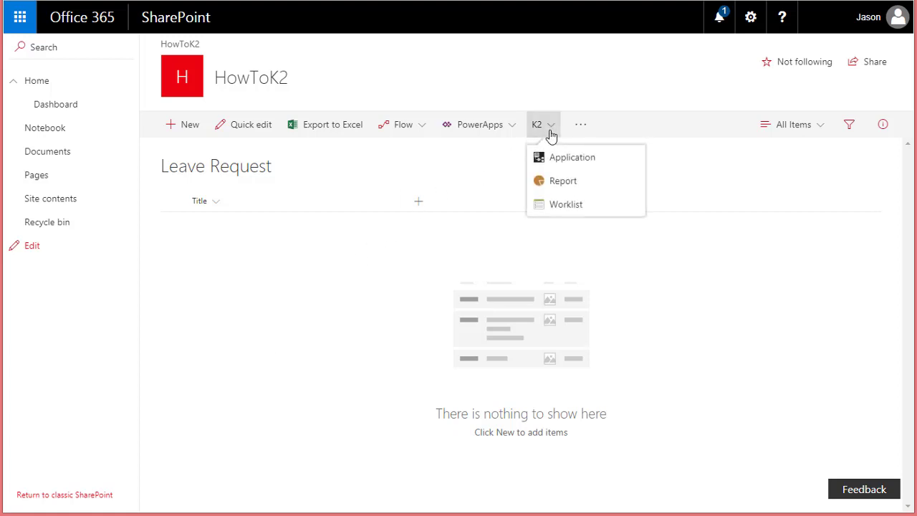
left_click(591, 165)
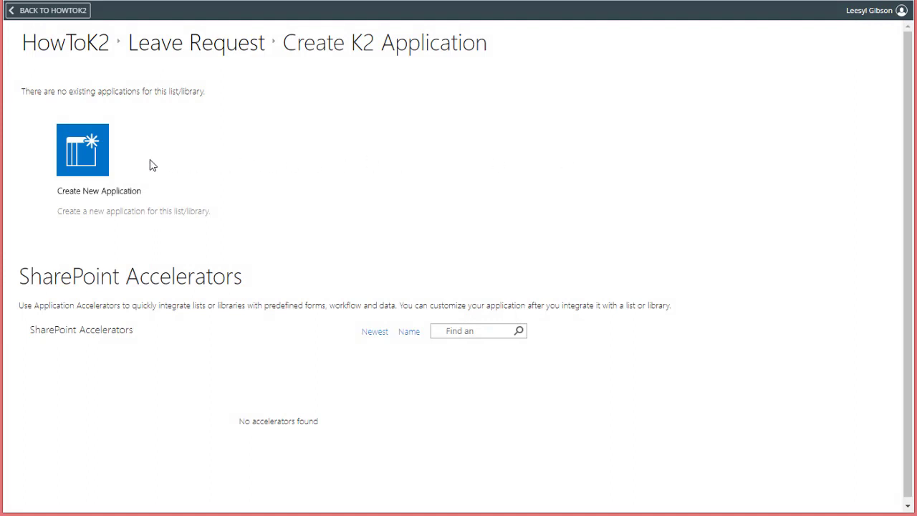
left_click(100, 167)
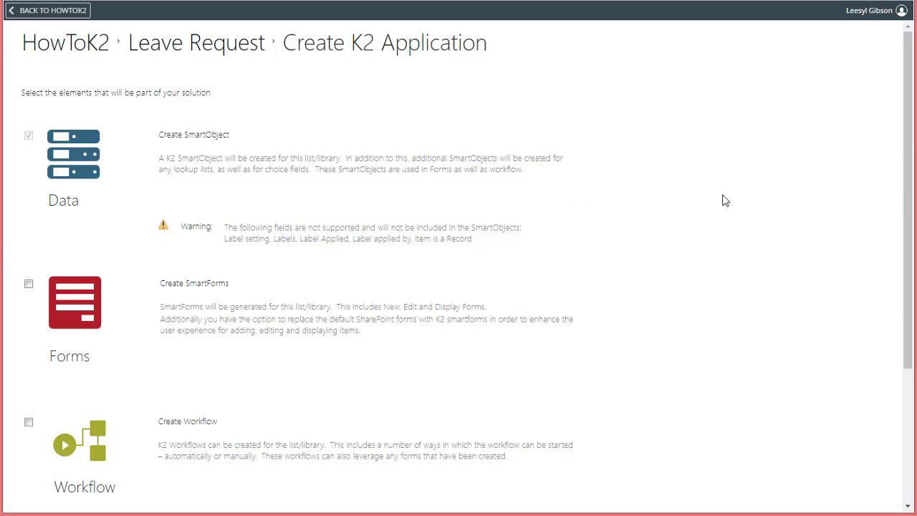
Step: Include a workflow in the application that starts when an item was added, and create the application
left_click_drag(908, 121, 908, 287)
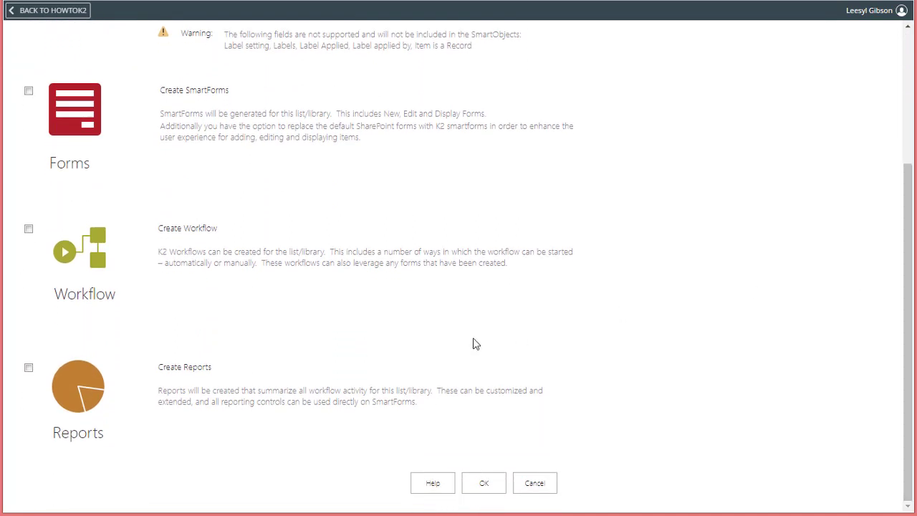
left_click(29, 229)
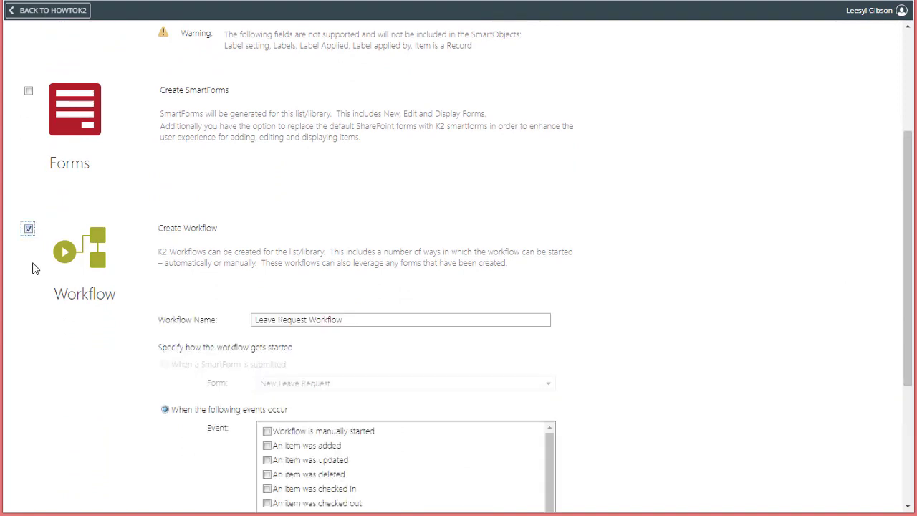
scroll(25, 257, "down", 6)
scroll(24, 256, "up", 3)
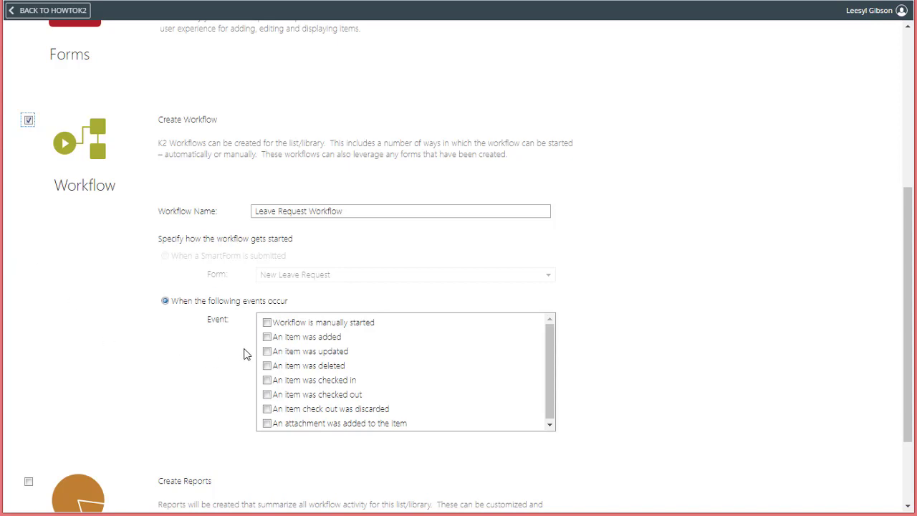
left_click(266, 337)
scroll(194, 370, "down", 2)
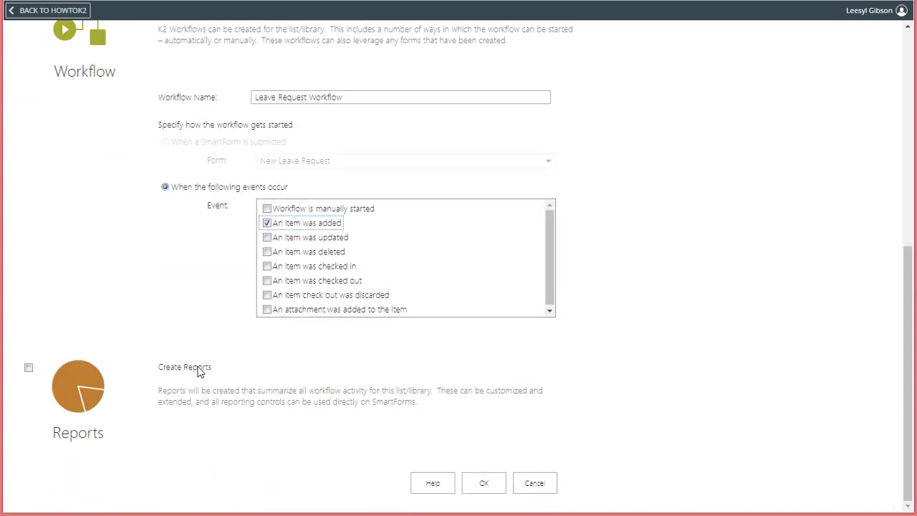
left_click(487, 485)
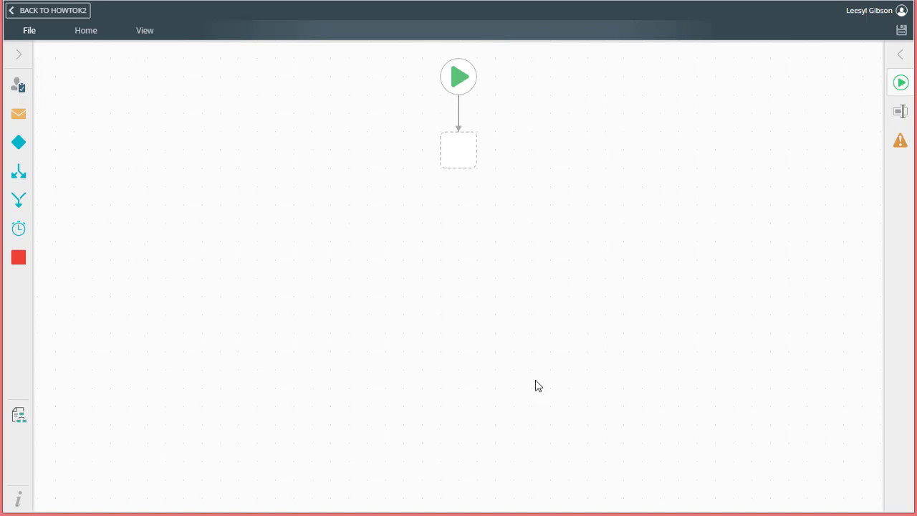
Step: Add a Task step to the empty placeholder after the workflow's start
left_click(27, 62)
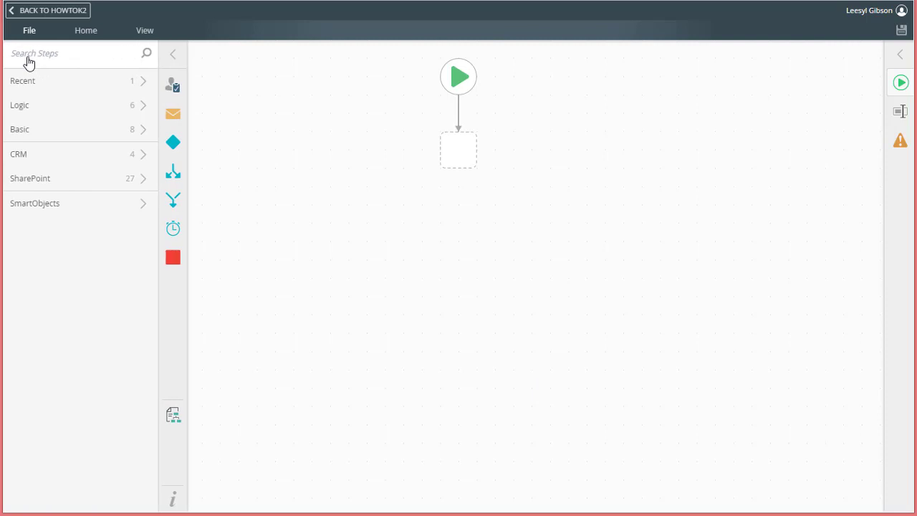
left_click(44, 131)
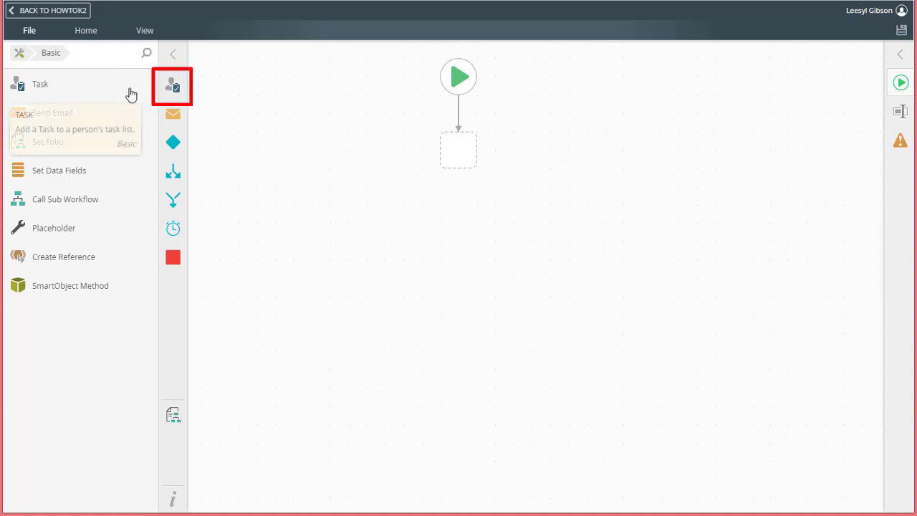
left_click_drag(172, 87, 458, 152)
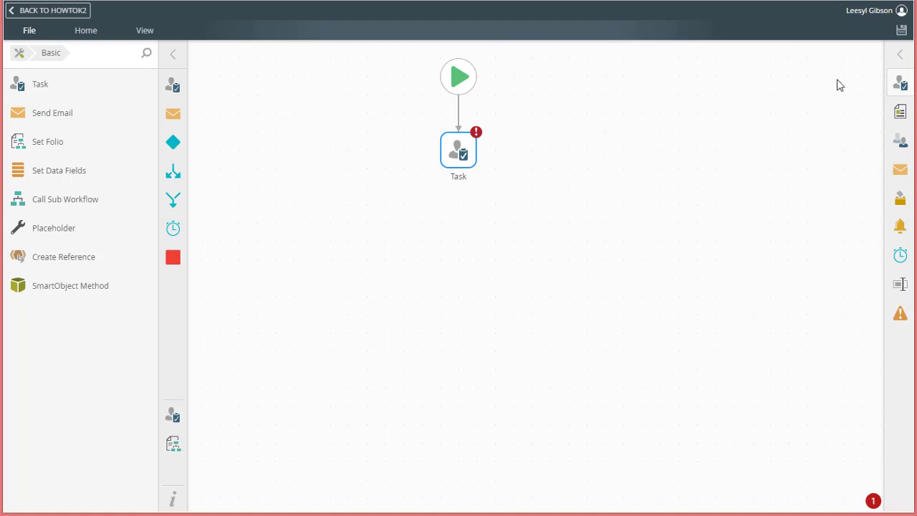
Step: Give the task Approve and Reject actions with the instructions "Please review and Approve or Reject this item.", and review its recipient and notification settings
left_click(901, 58)
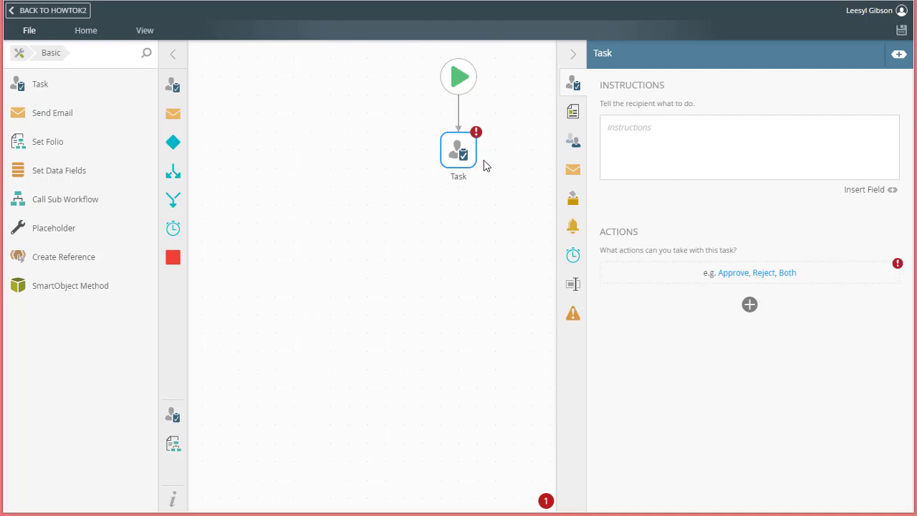
left_click(787, 274)
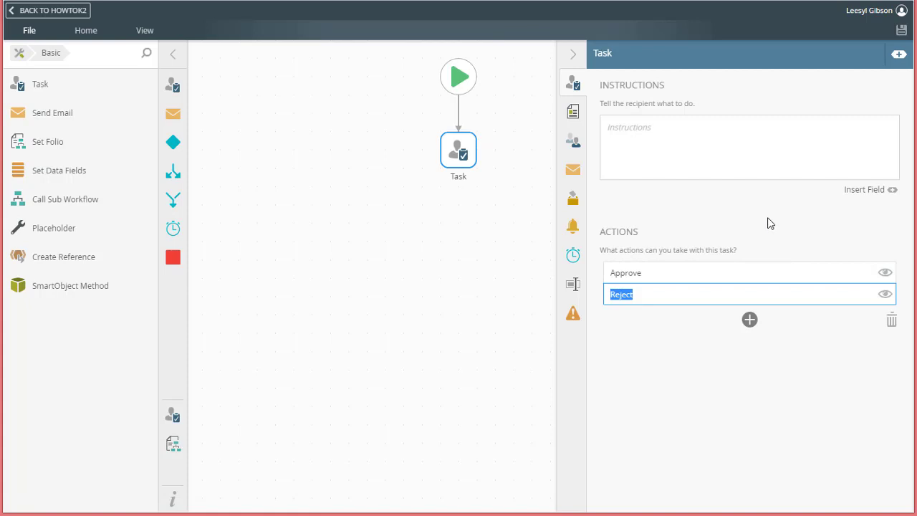
left_click(744, 141)
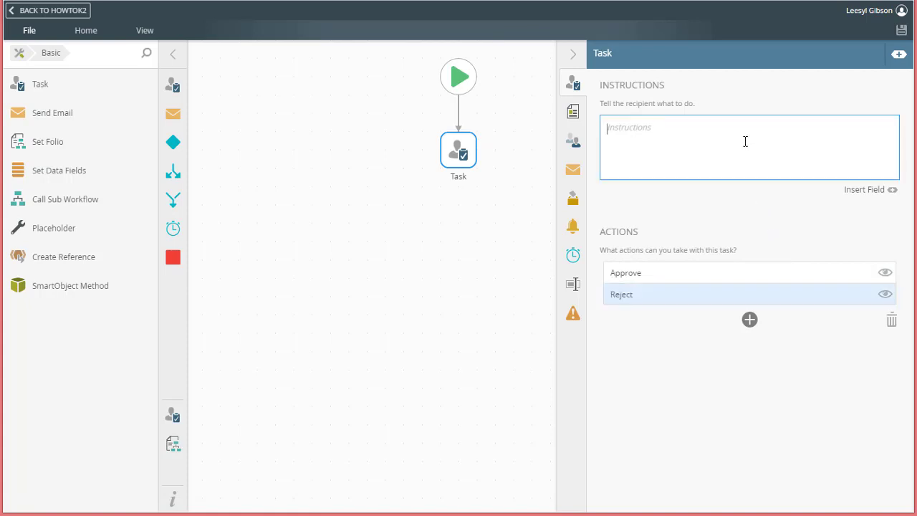
type("Please review and Approve or Reject this item.")
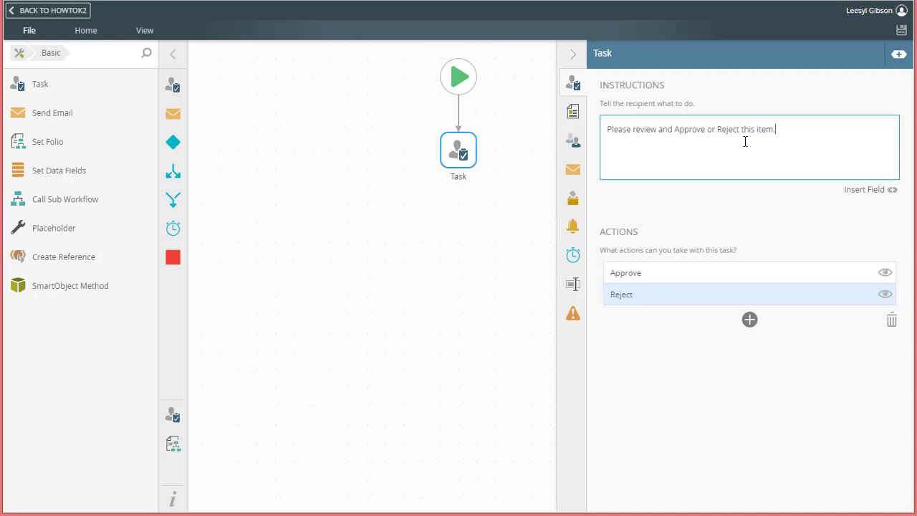
left_click(576, 143)
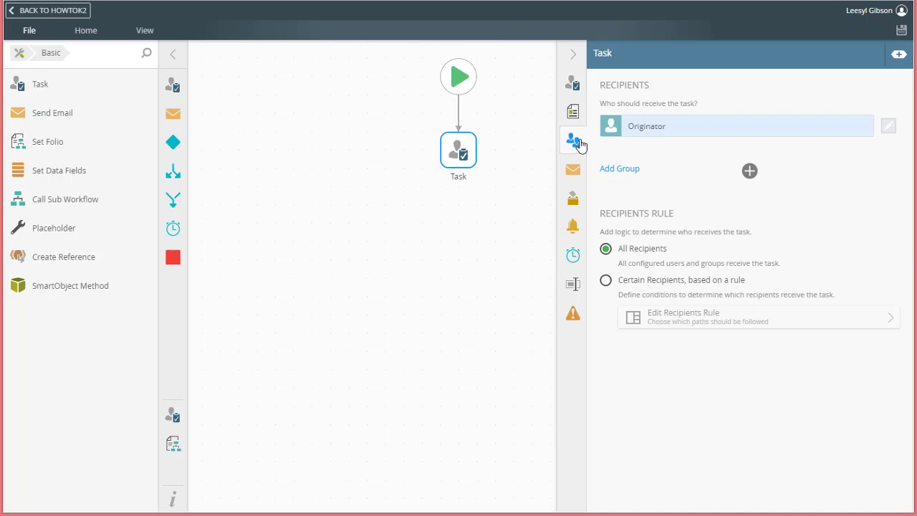
left_click(574, 175)
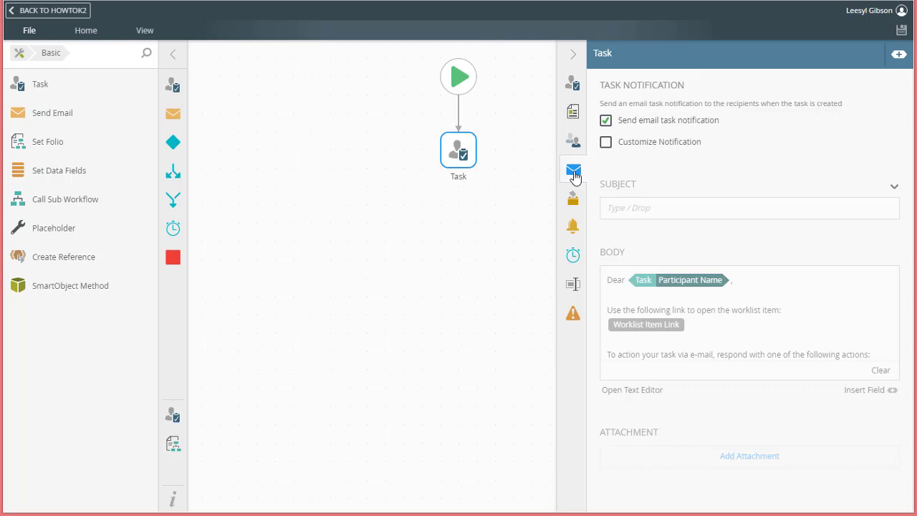
Step: Place a Decision step below the task and connect the task to it
left_click(19, 56)
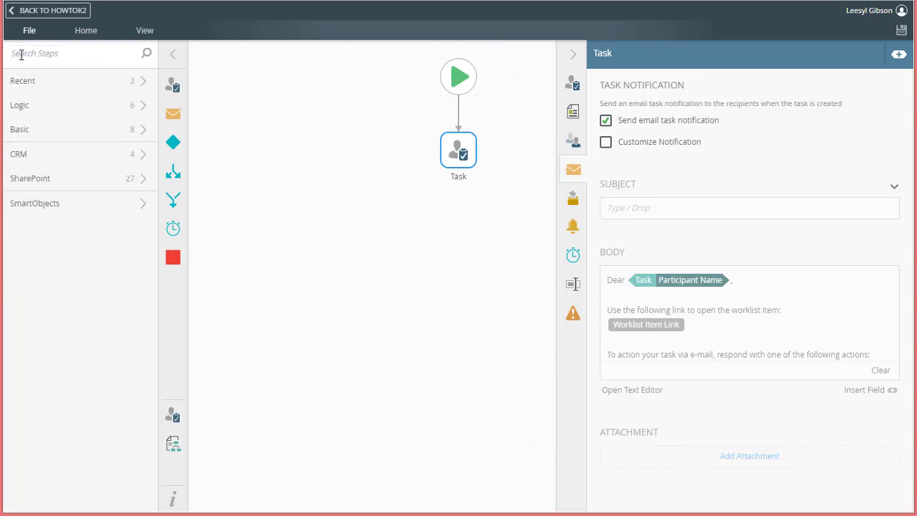
left_click(25, 104)
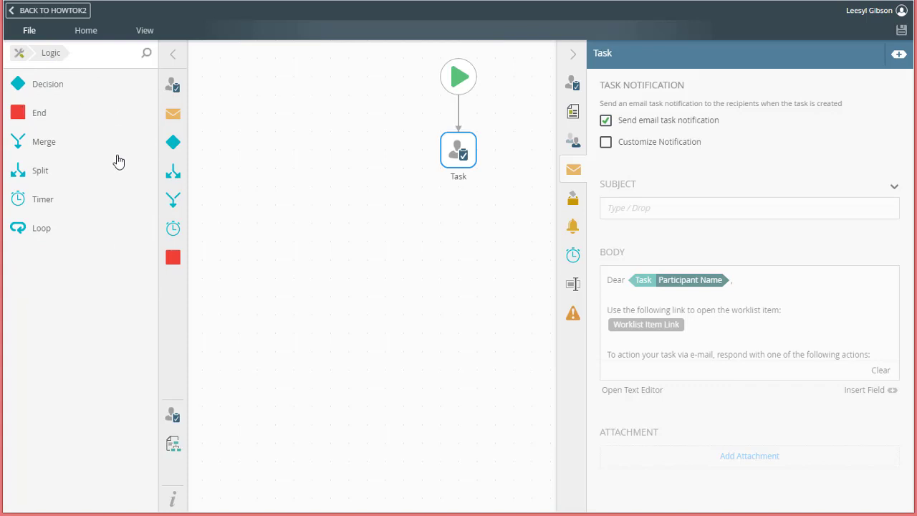
mouse_move(70, 93)
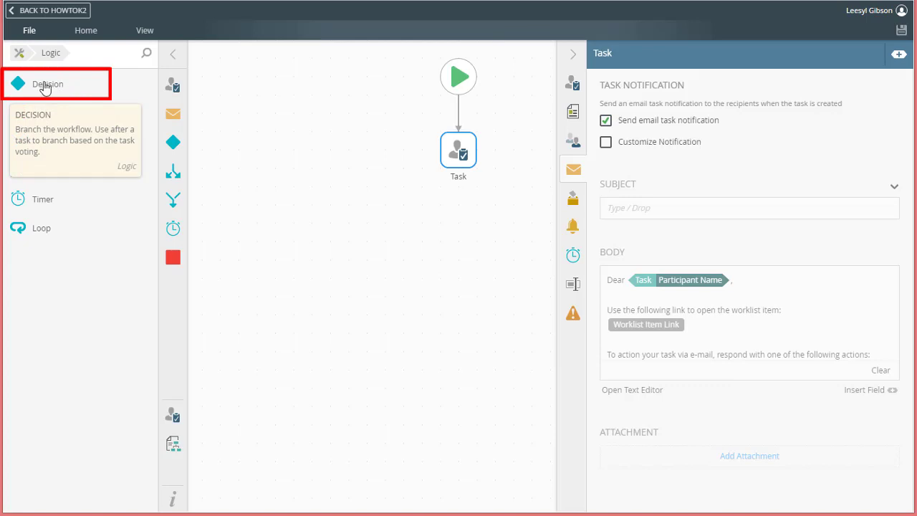
left_click_drag(70, 92, 462, 240)
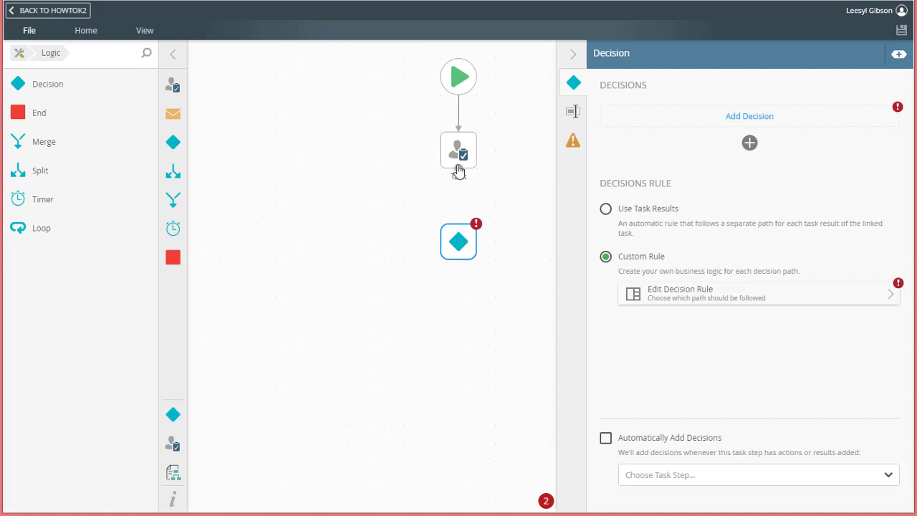
mouse_move(461, 172)
left_click_drag(459, 174, 459, 223)
left_click_drag(483, 306, 403, 366)
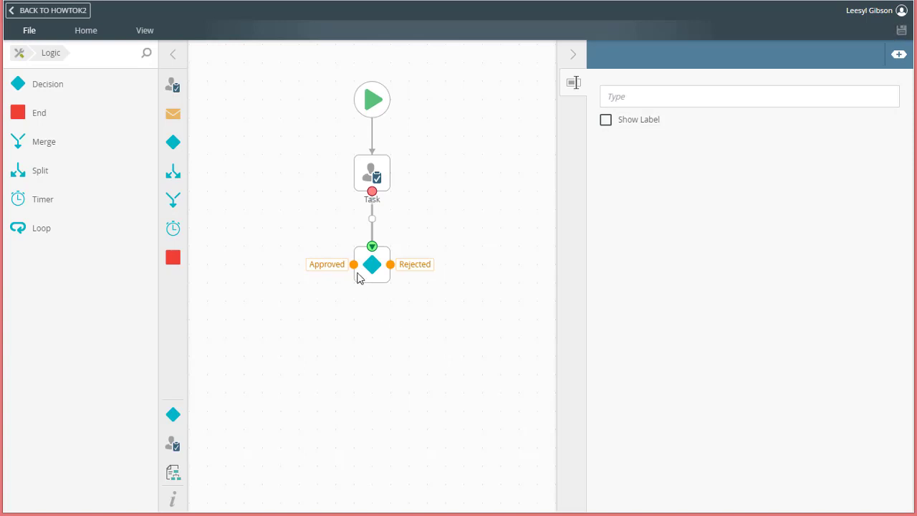
Step: Draw the Approved and Rejected branches from the decision to separate placeholders below it
left_click_drag(358, 278, 297, 346)
left_click_drag(391, 264, 436, 351)
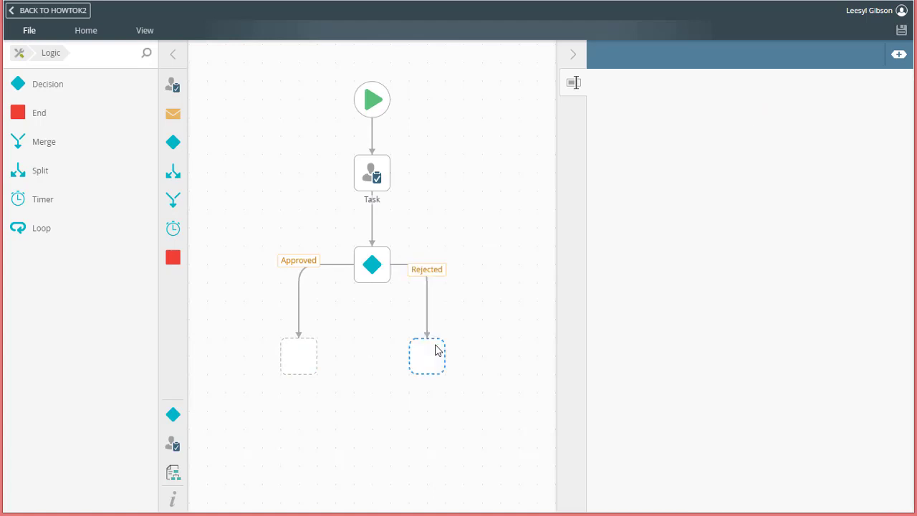
left_click(484, 347)
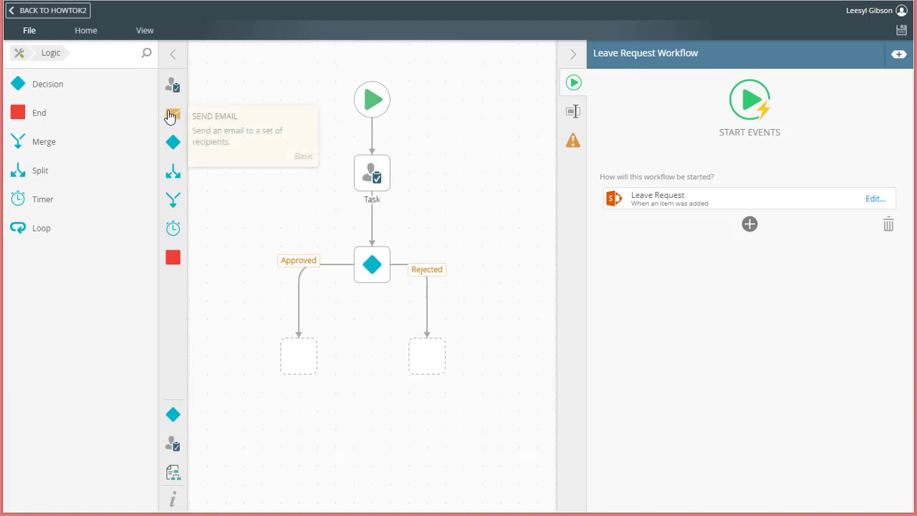
Step: Add a Send Email step to the placeholder on the Approved branch
left_click_drag(172, 116, 299, 358)
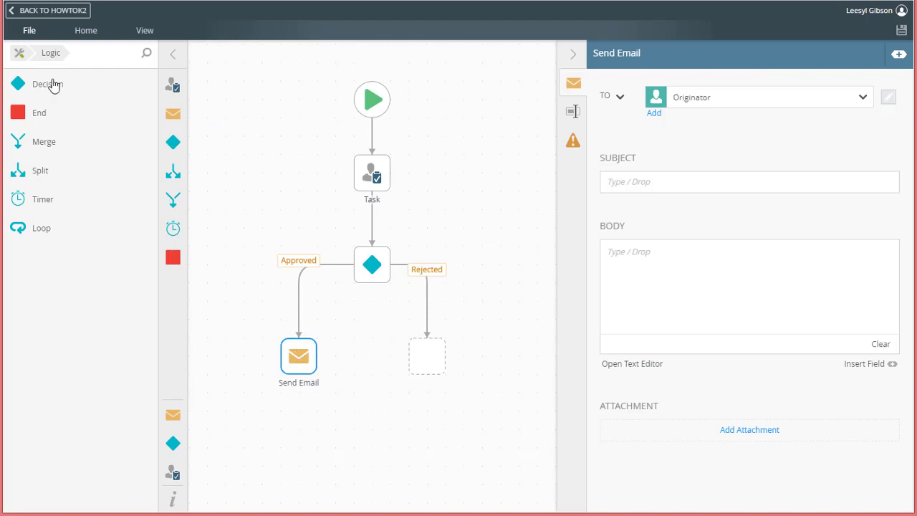
left_click(18, 53)
left_click(18, 130)
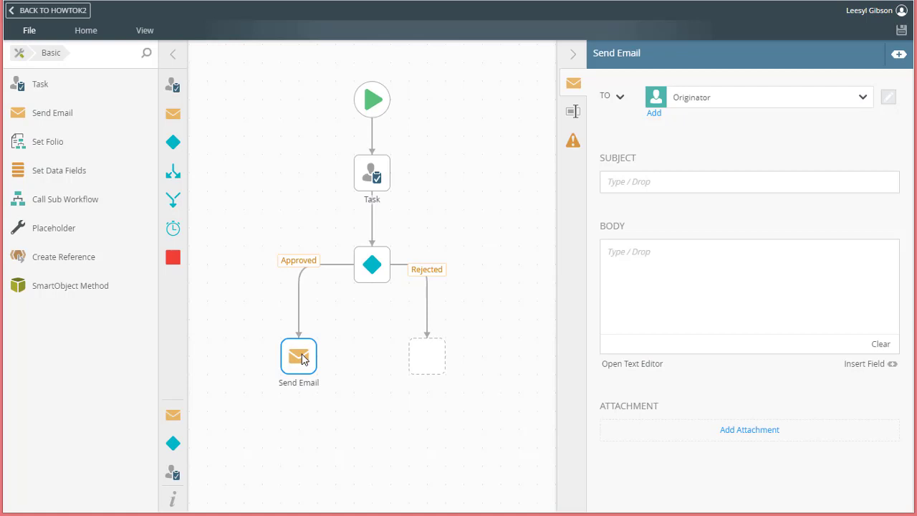
Step: Set the email subject to "List item, , has been approved." with the Leave Request Title field inserted between the commas
left_click(680, 182)
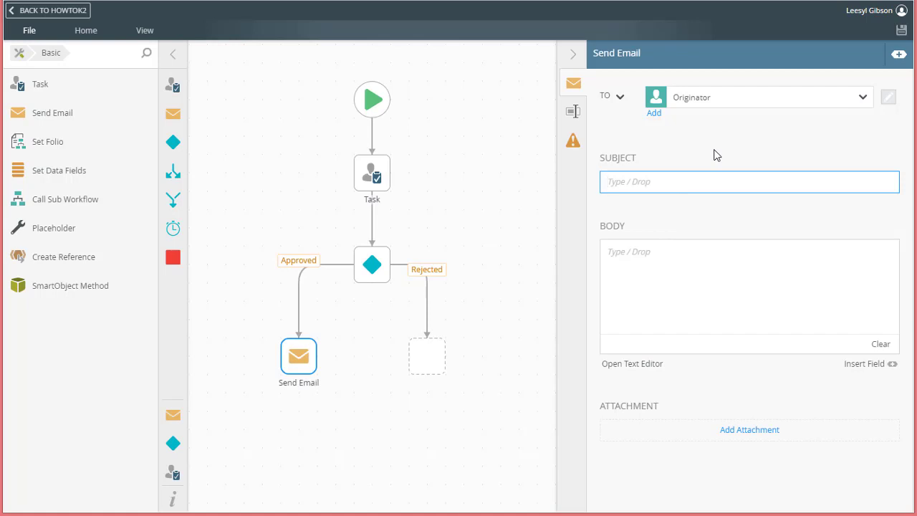
type("List item, , has been approved.")
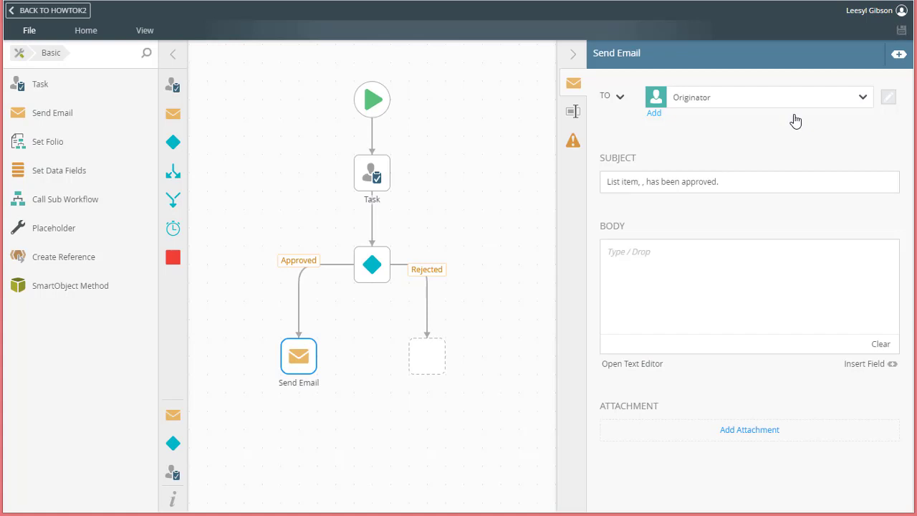
left_click(900, 61)
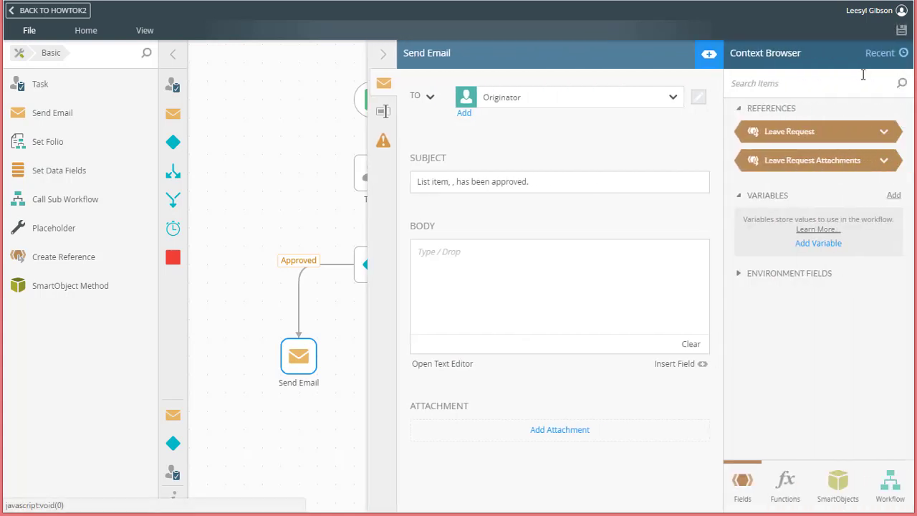
left_click(825, 135)
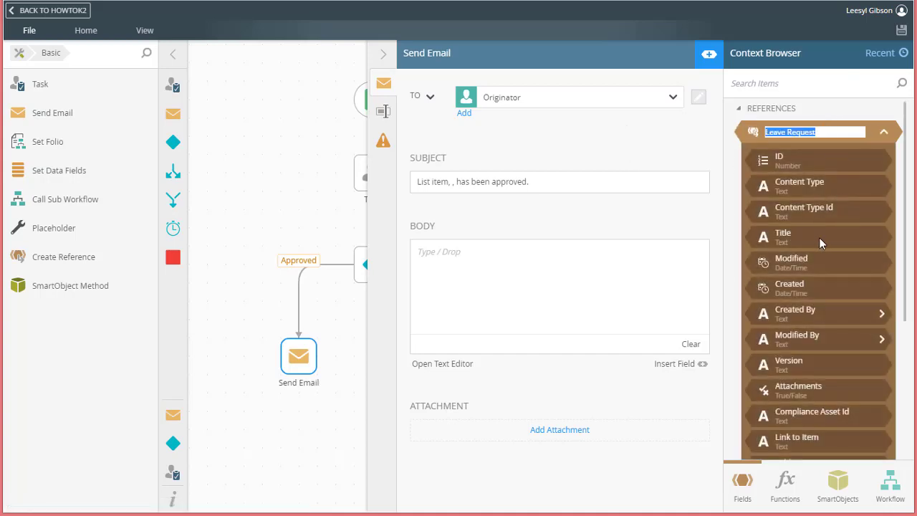
left_click(844, 232)
left_click_drag(844, 232, 453, 190)
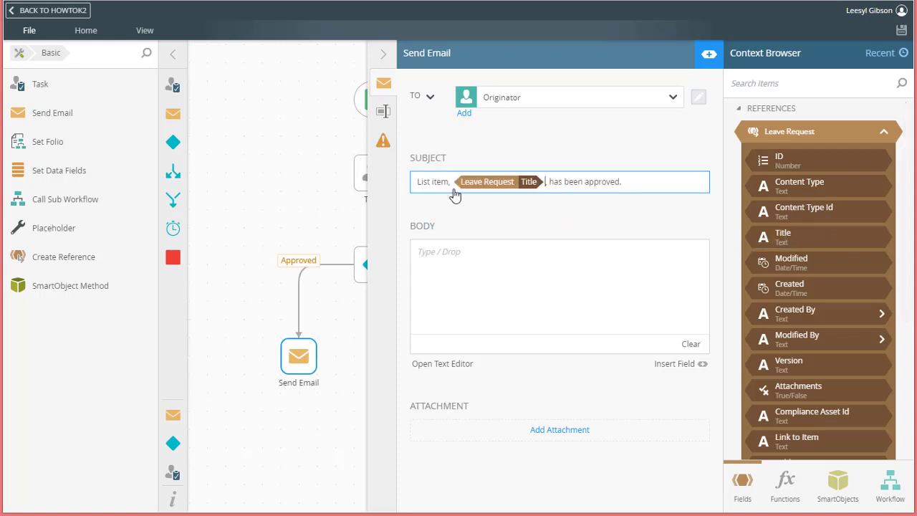
Step: Set the email body to "Item approved." and close the Context Browser
left_click(466, 262)
type("Item ")
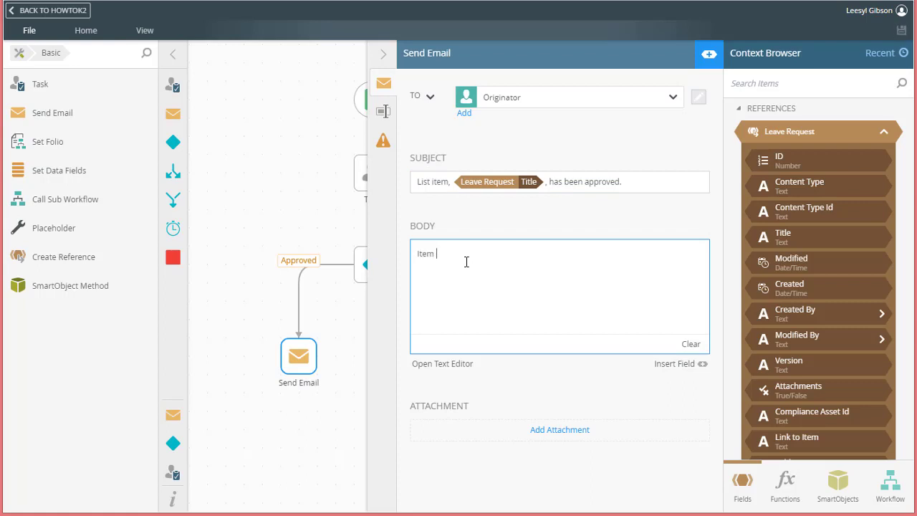
type("approved.")
left_click(709, 54)
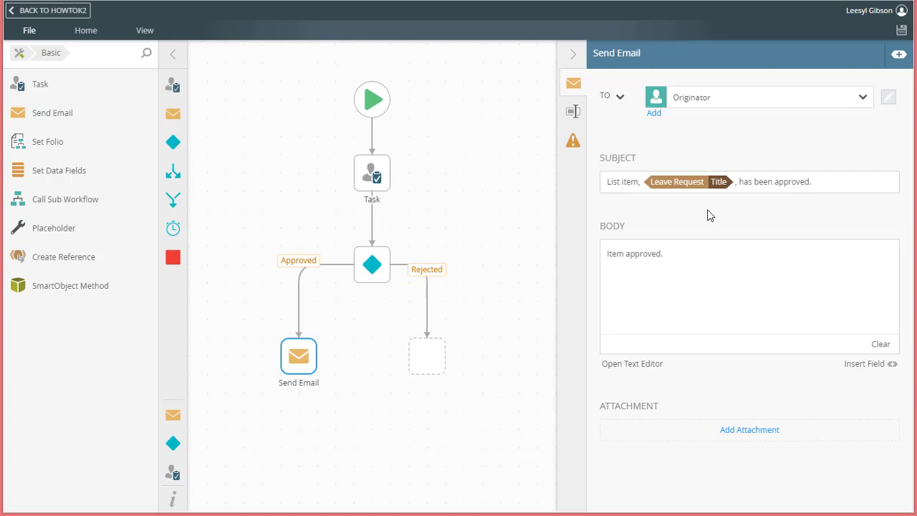
Step: Add a SharePoint Delete List Item step to the placeholder on the Rejected branch and pick Leave Request as its list item
left_click(21, 56)
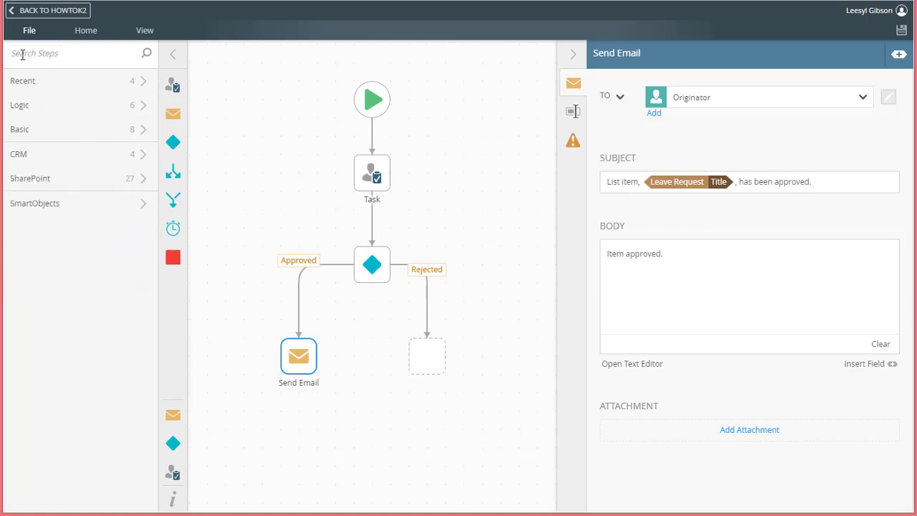
left_click(59, 184)
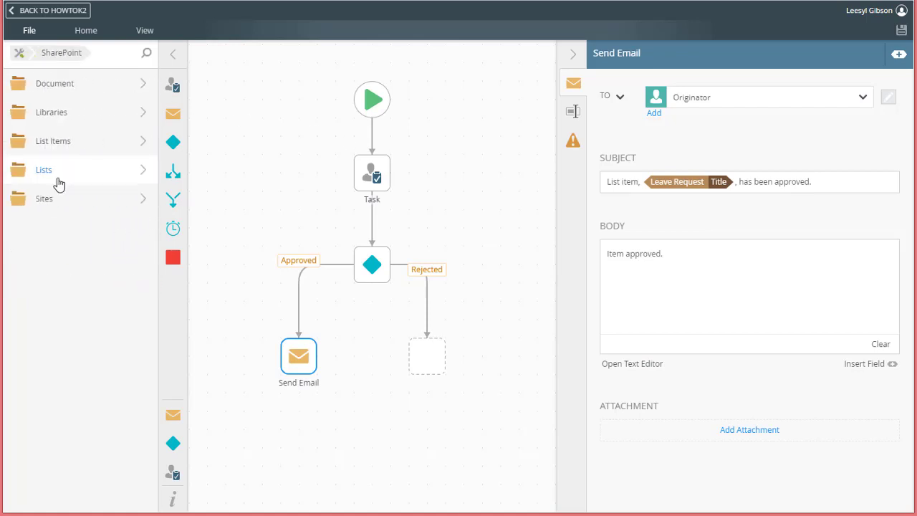
left_click(90, 146)
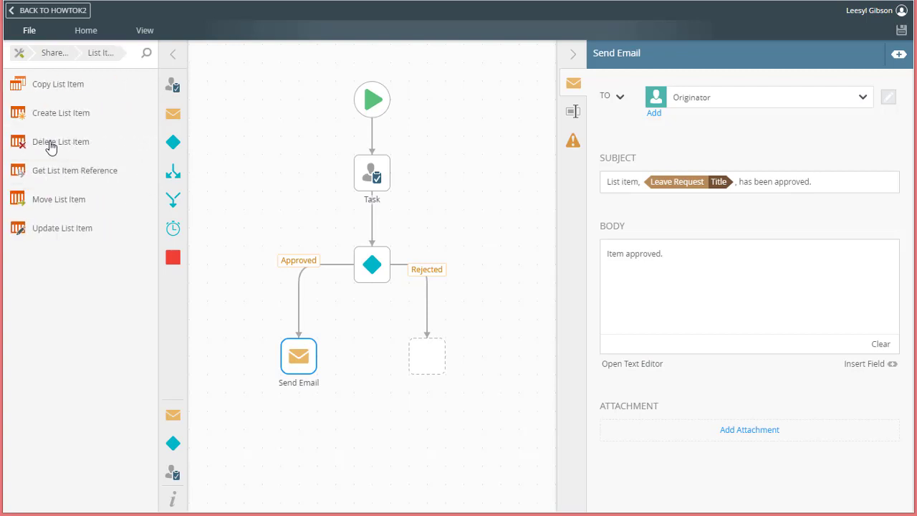
left_click_drag(50, 147, 436, 358)
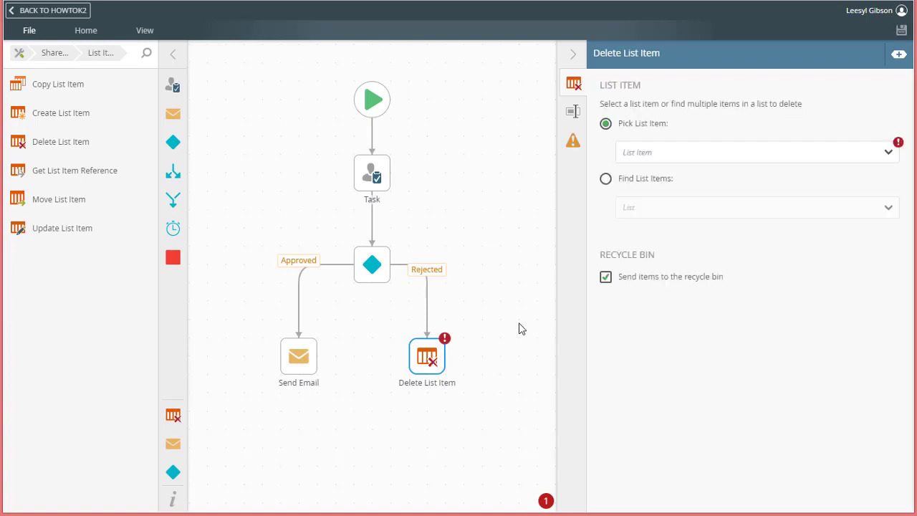
left_click(888, 154)
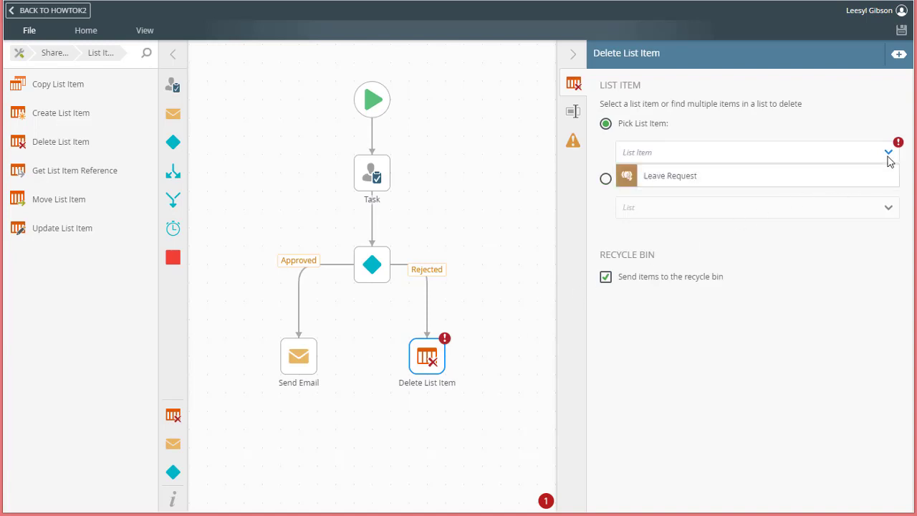
left_click(730, 179)
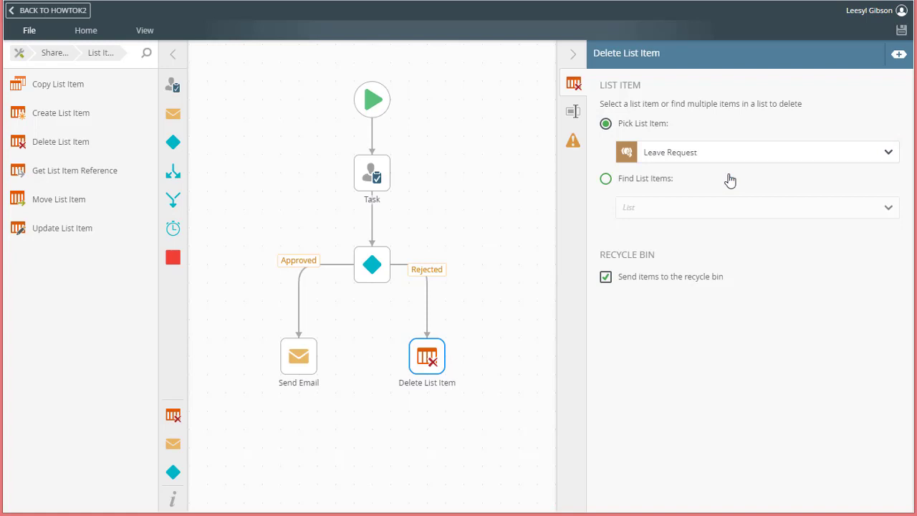
Step: Deploy the Leave Request Workflow as a major version
left_click(34, 30)
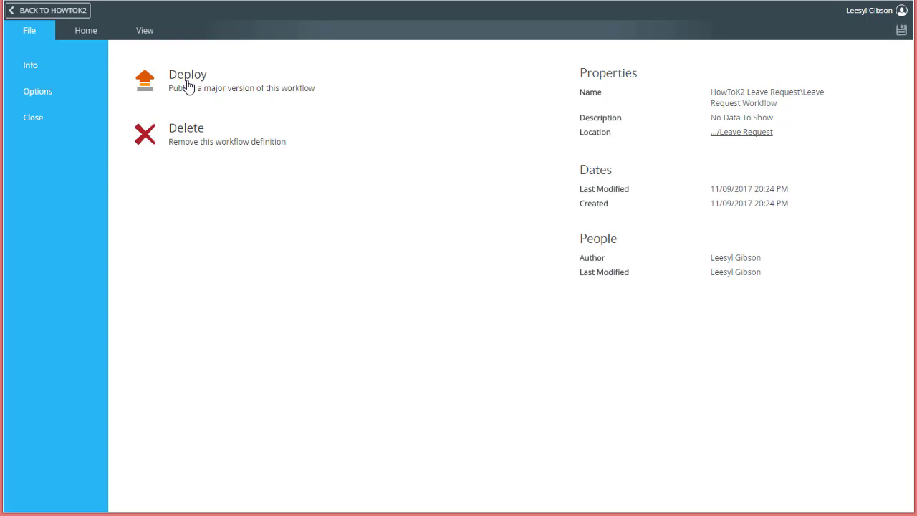
left_click(188, 79)
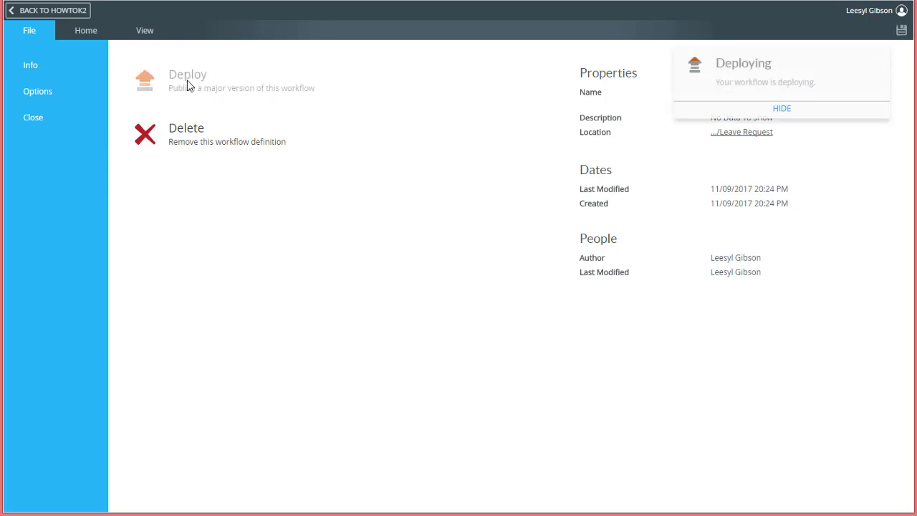